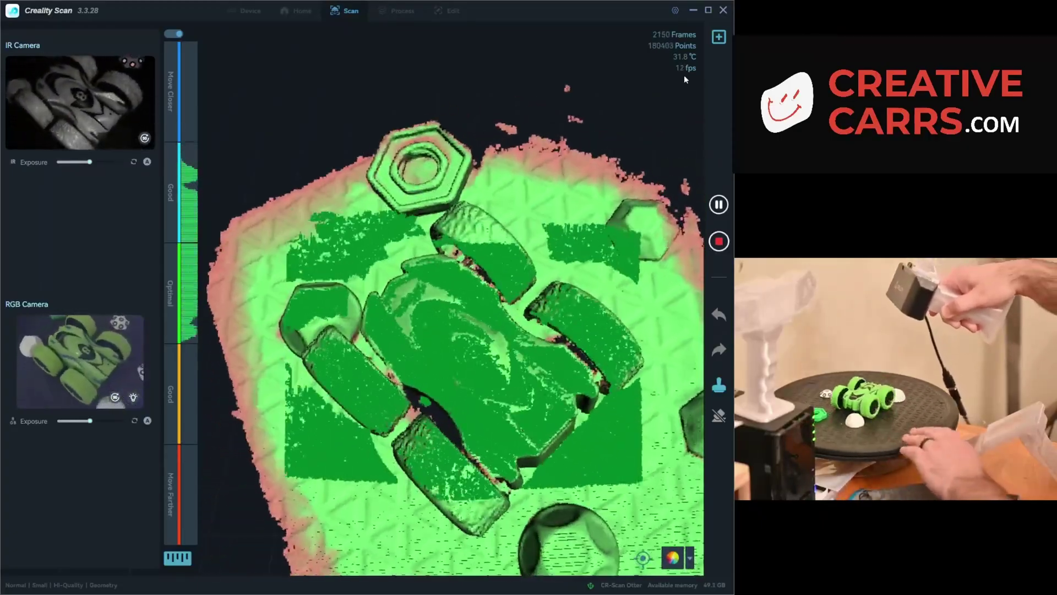
- Pause the live car scan at 2225 frames and 181129 points
key("space")
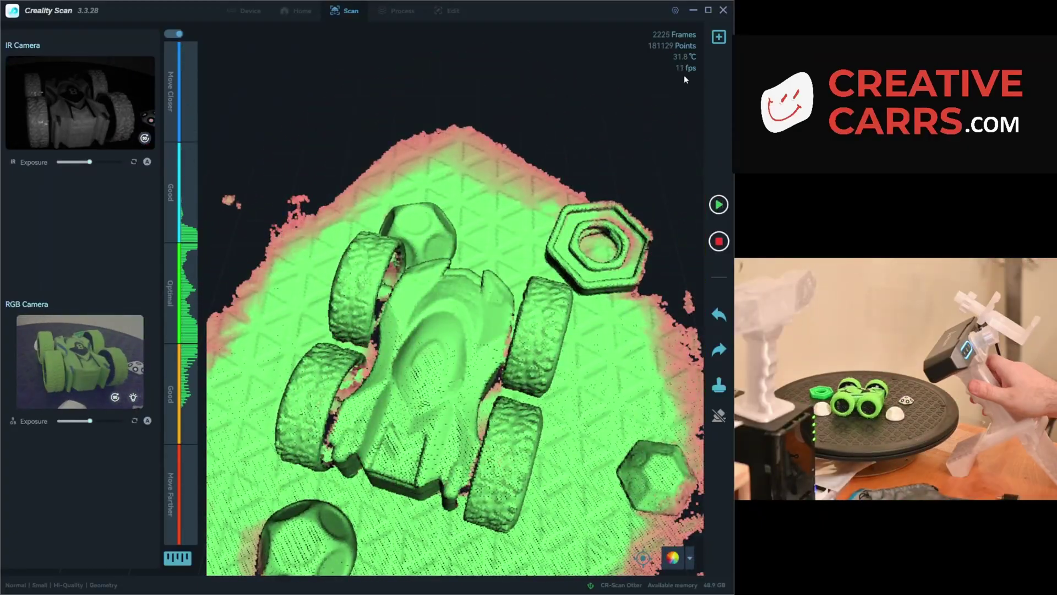
- Complete the scan and select the leftover base strip around the car
left_click(719, 241)
left_click(309, 316)
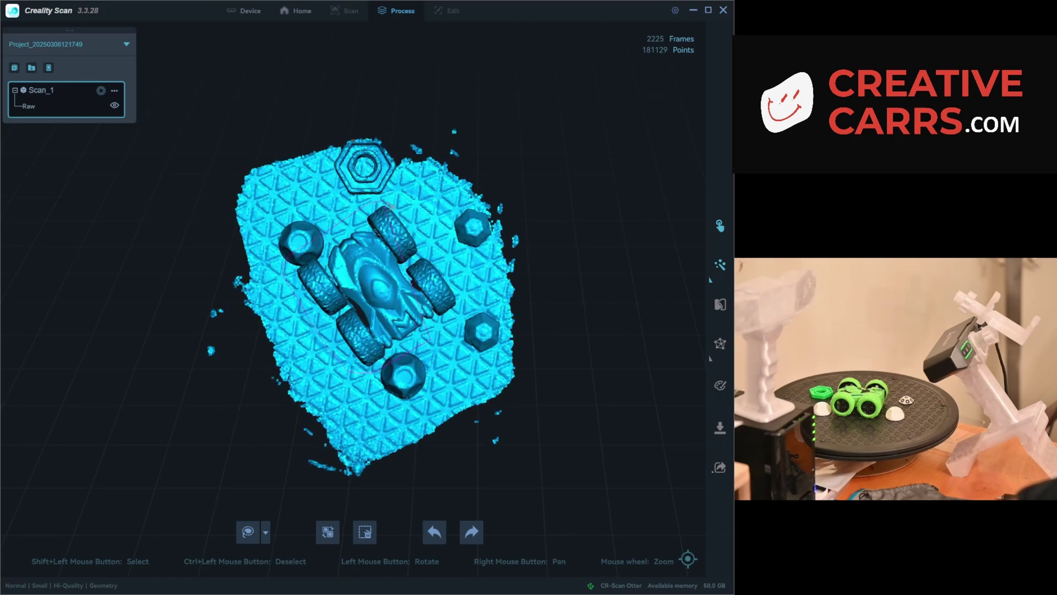
left_click(327, 532)
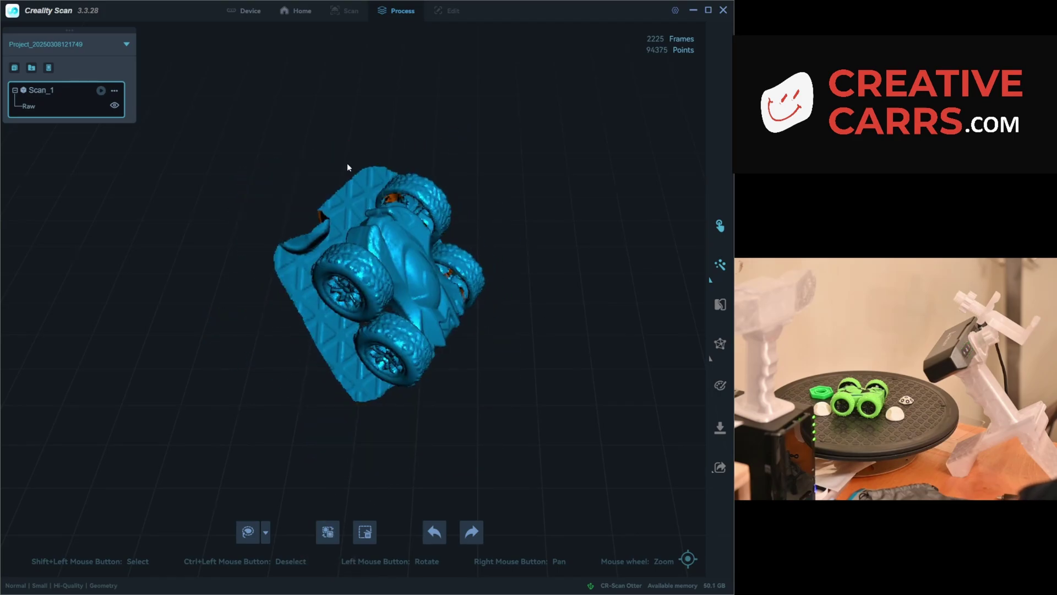
mouse_move(308, 269)
left_mouse_down()
mouse_move(540, 309)
mouse_move(430, 385)
mouse_move(425, 413)
left_mouse_up()
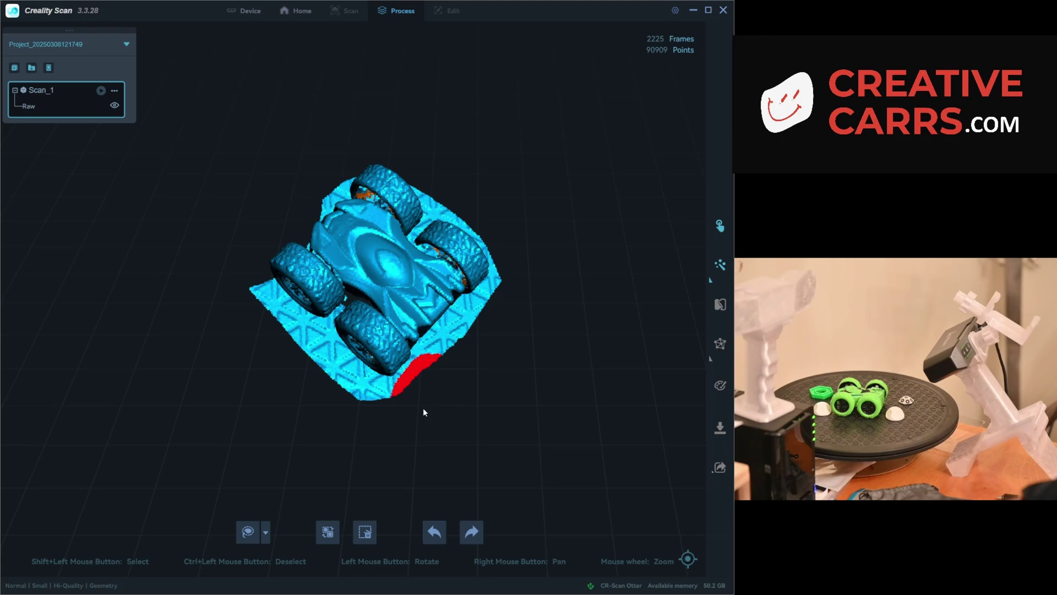
- Delete the selected base points and run point-cloud optimization
key("Delete")
left_click(719, 266)
left_click(721, 266)
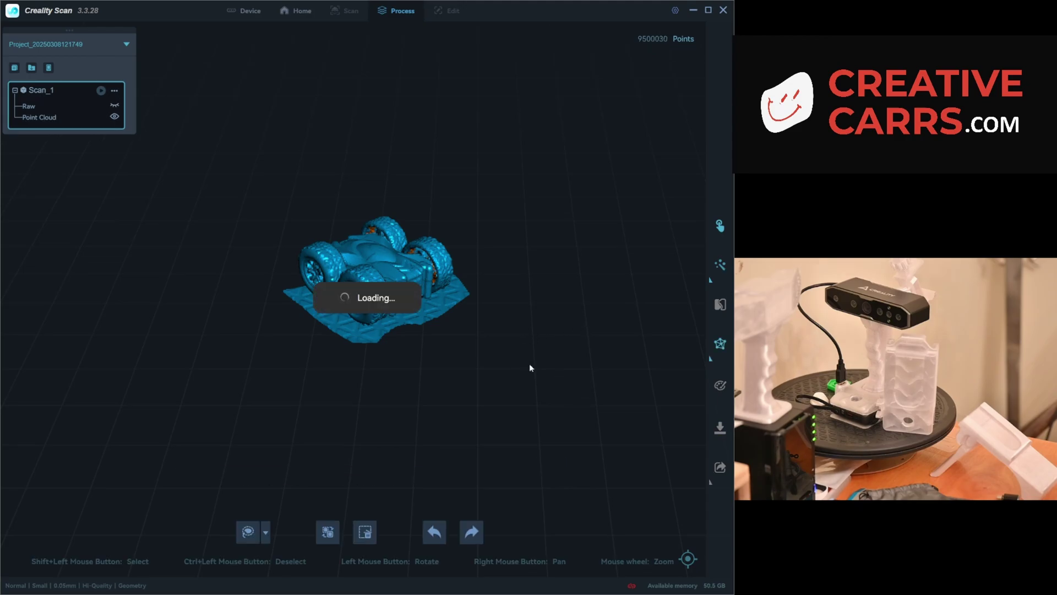
- Mesh the car point cloud manually with the face count set to 5580000
left_click_drag(529, 368, 369, 321)
scroll(365, 325, "up", 6)
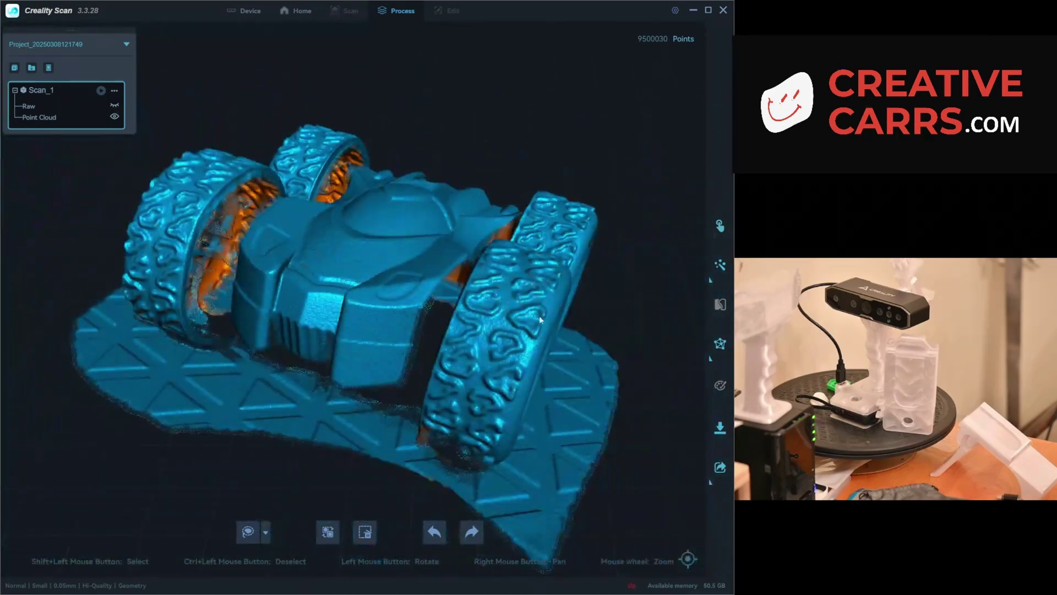
left_click(720, 345)
left_click(602, 332)
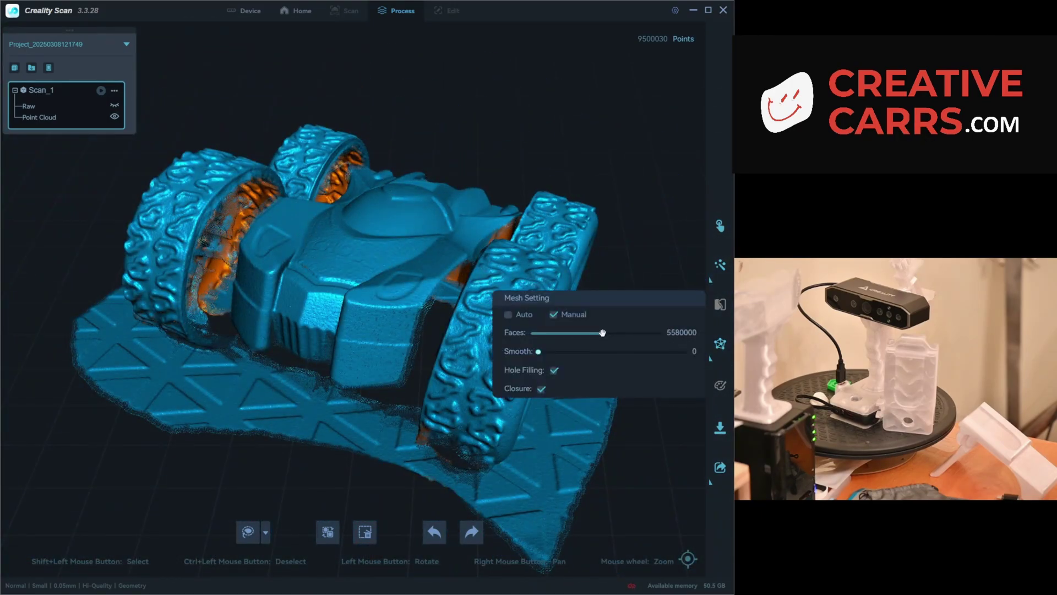
left_click(722, 345)
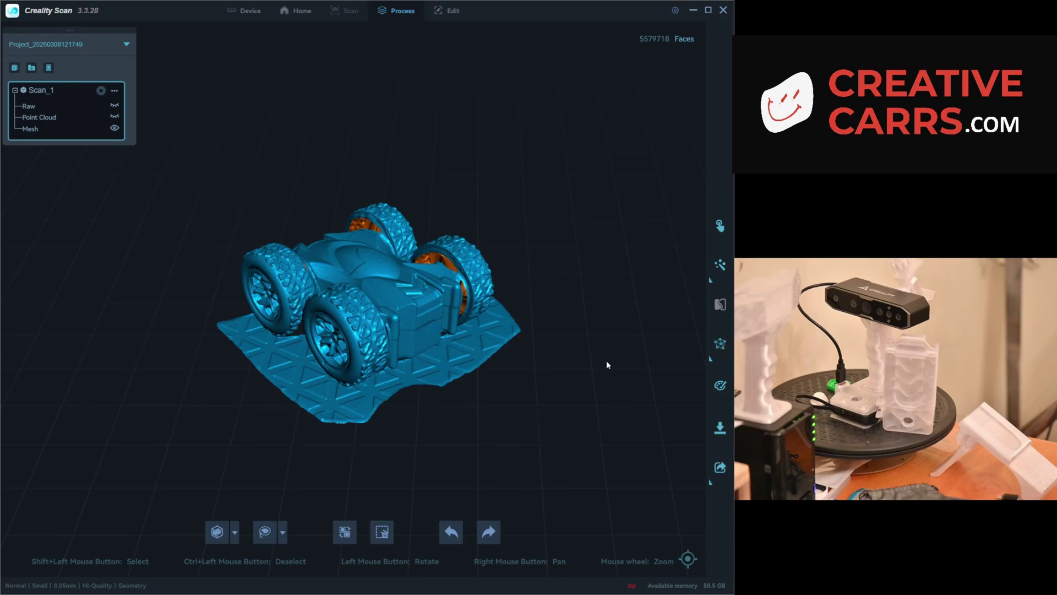
- Inspect the resulting 5579718-face mesh, then switch to the Edit stage
scroll(606, 360, "up", 5)
left_click_drag(606, 360, 368, 289)
scroll(398, 321, "up", 3)
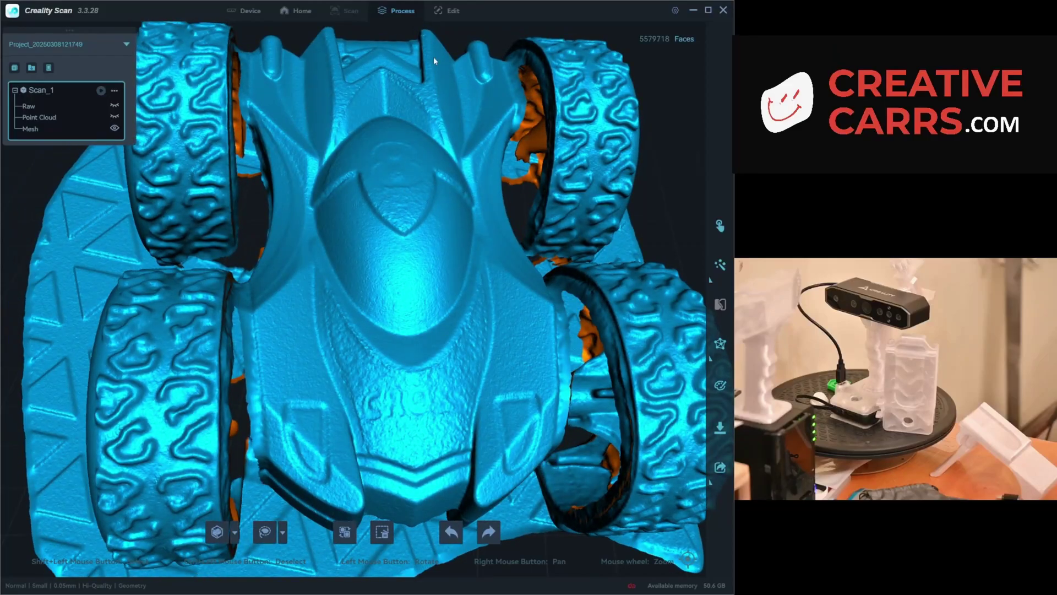
left_click(453, 11)
- Smooth the mesh at strength 4 after previewing it against strength 1
scroll(398, 298, "up", 6)
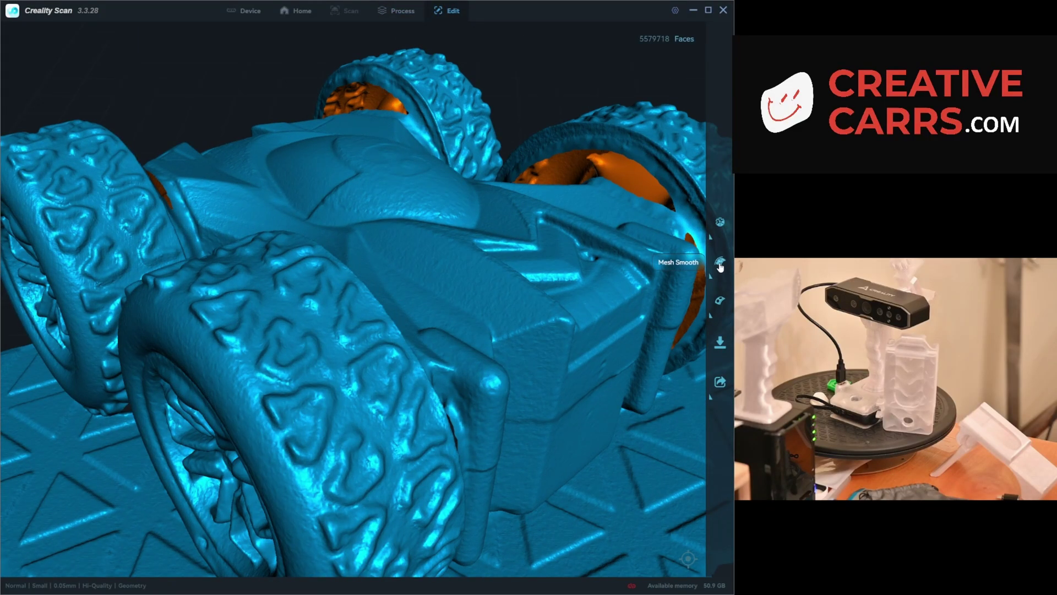
left_click(721, 264)
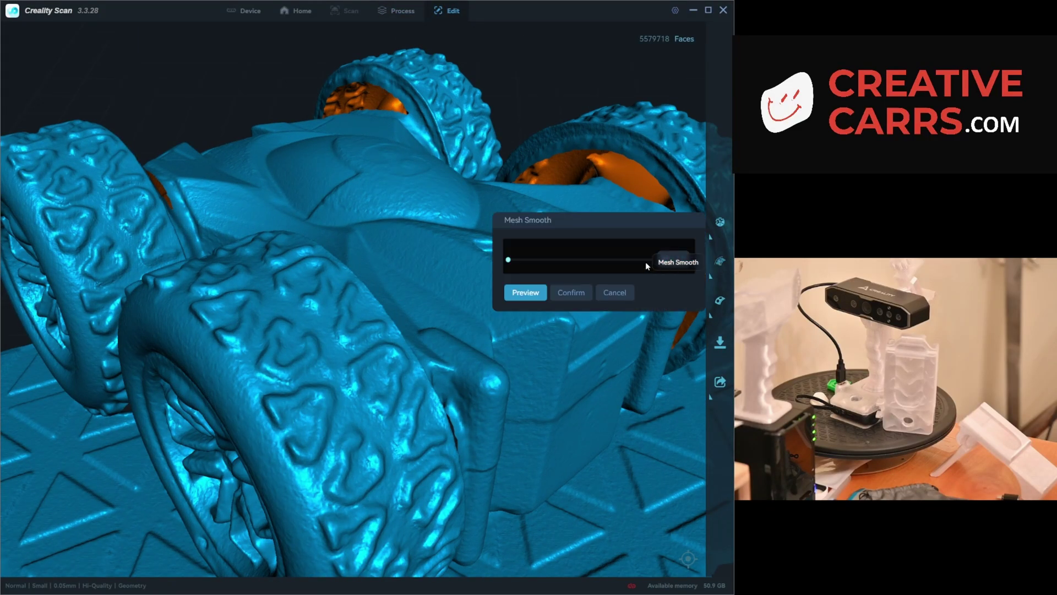
left_click_drag(645, 263, 653, 259)
left_click(533, 293)
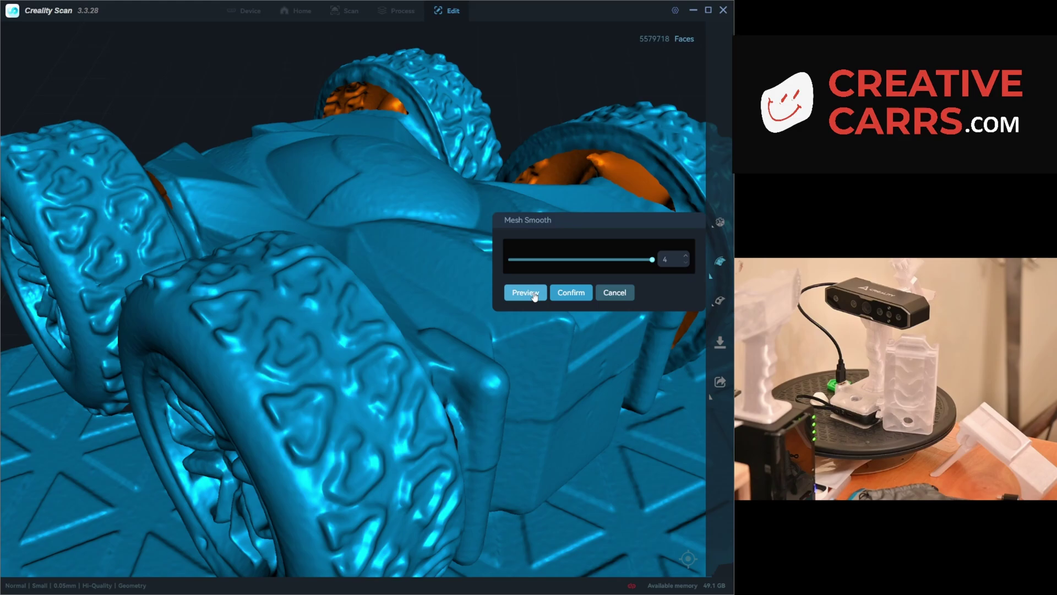
left_click(539, 294)
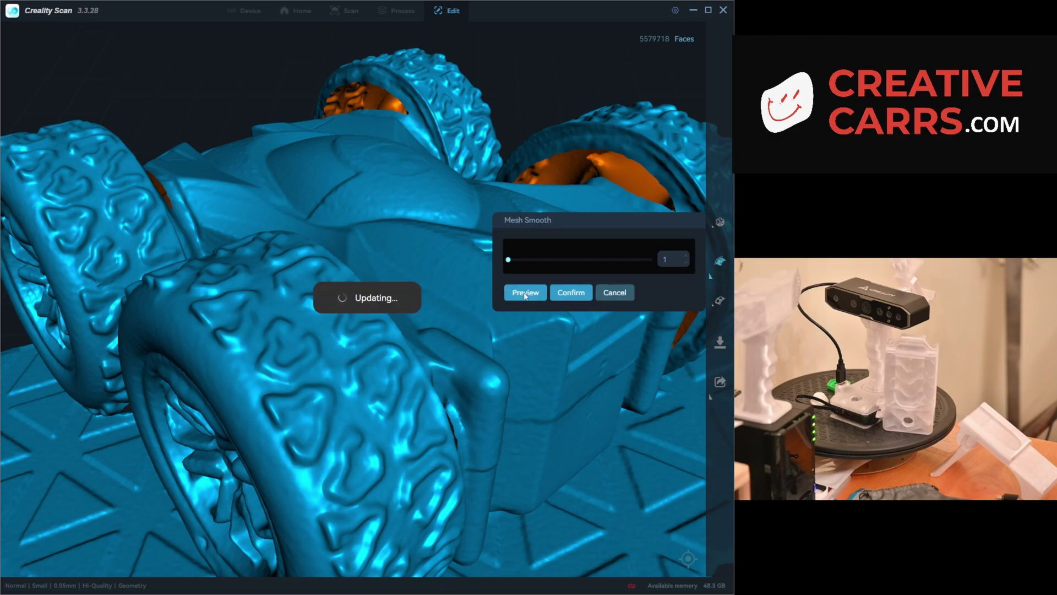
left_click(525, 296)
left_click(526, 293)
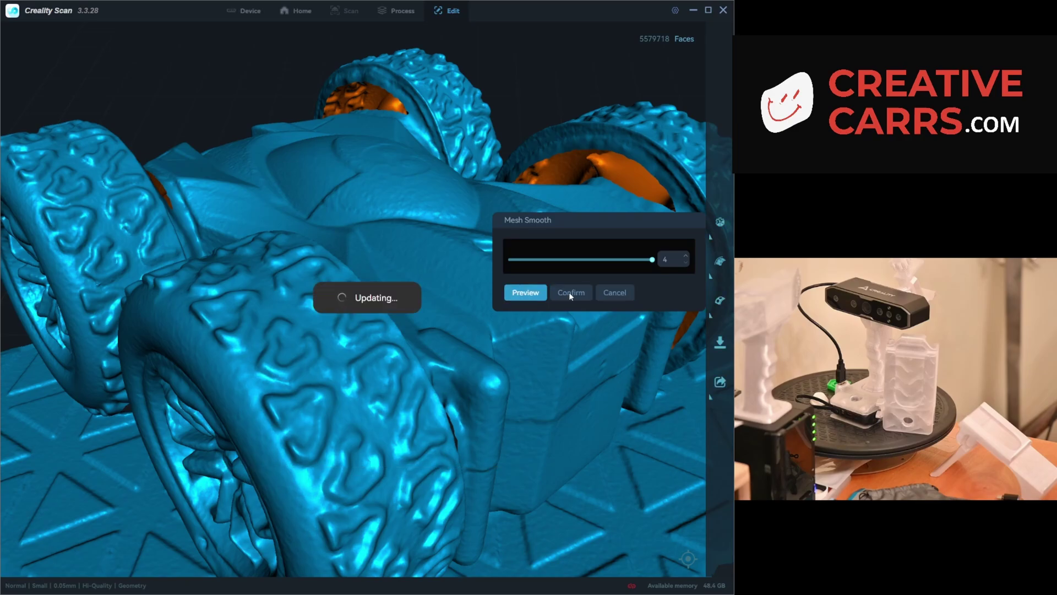
scroll(705, 206, "down", 5)
- Simplify the car mesh at level 10, down to 557971 faces
scroll(705, 215, "up", 2)
left_click(720, 222)
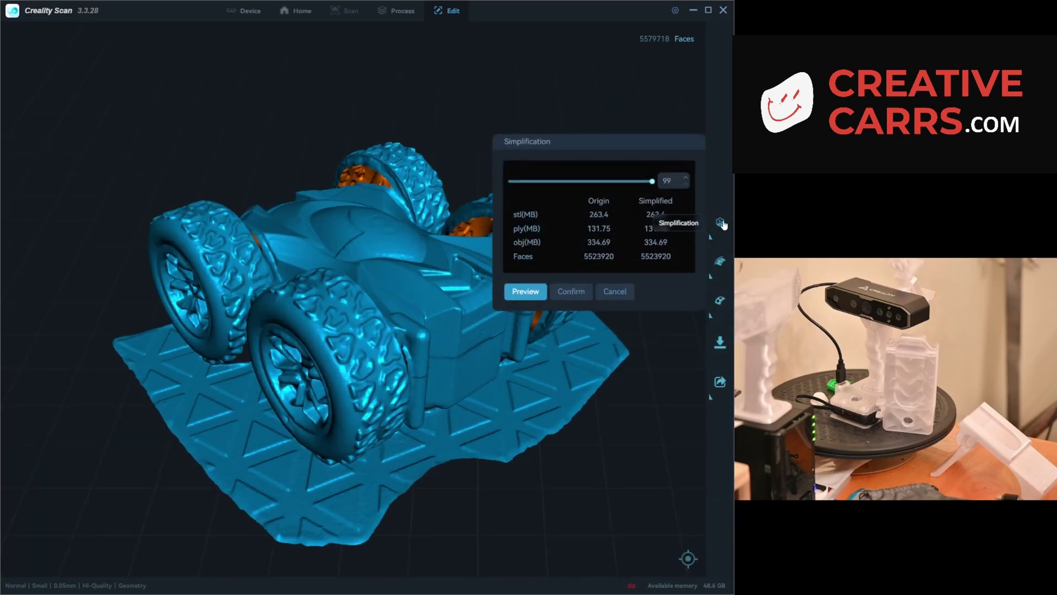
scroll(565, 370, "up", 2)
left_click_drag(565, 371, 321, 309)
scroll(320, 308, "up", 5)
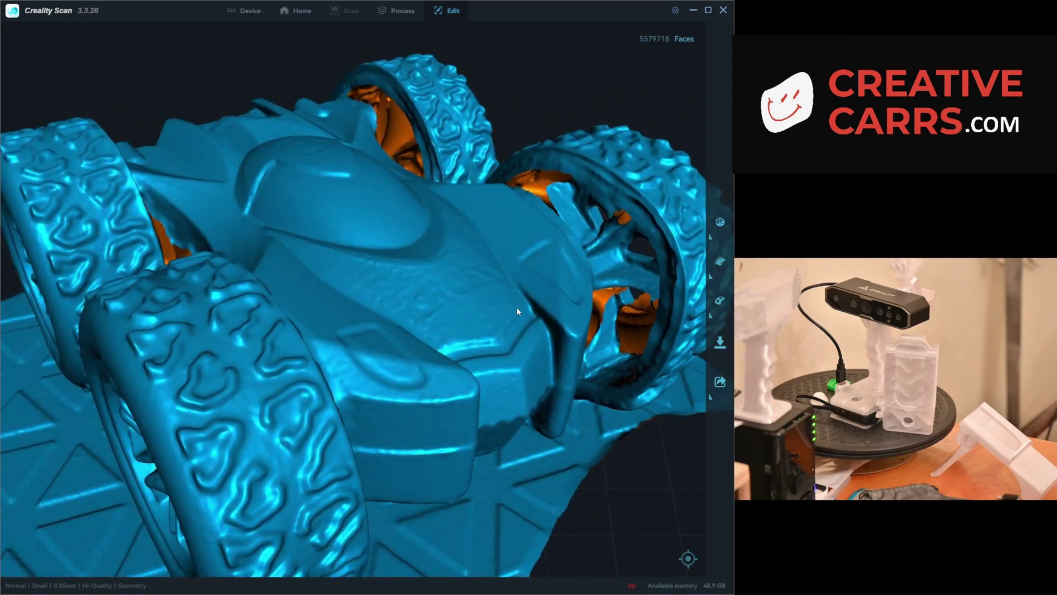
scroll(267, 326, "down", 1)
left_click(720, 222)
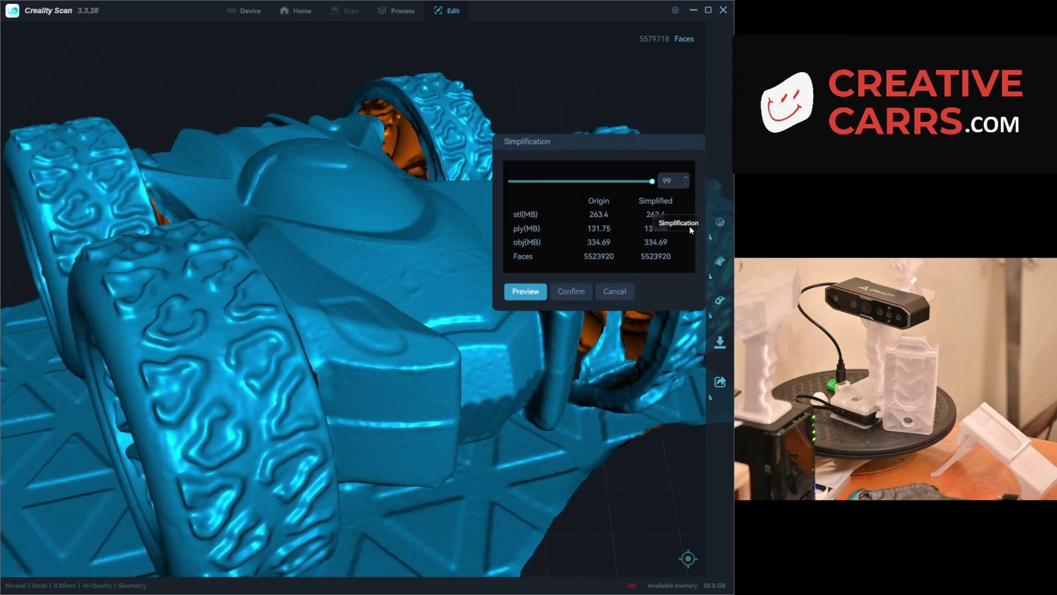
left_click_drag(640, 182, 521, 182)
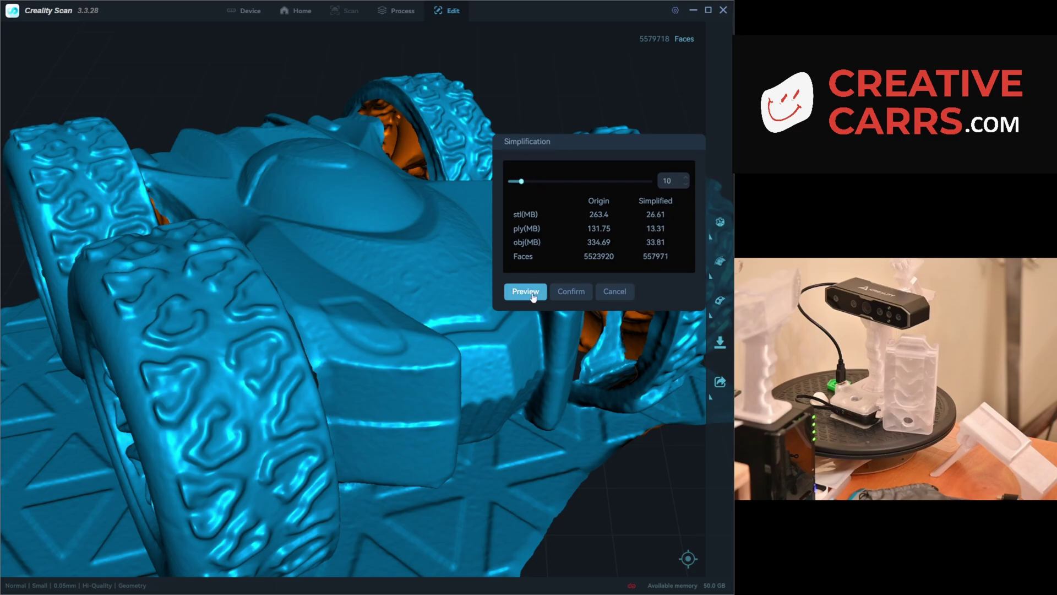
left_click(529, 292)
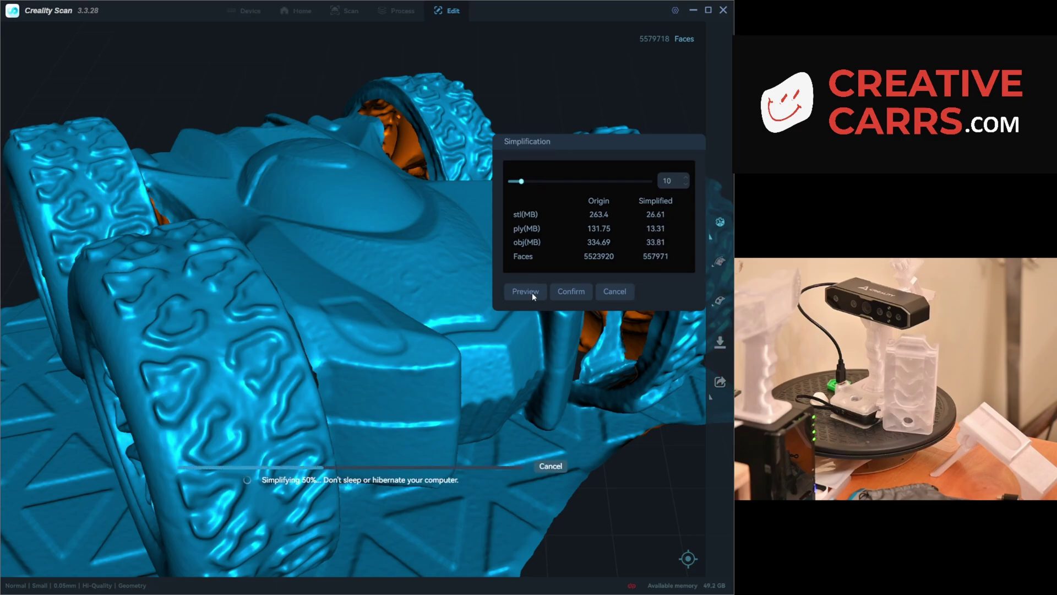
left_click(571, 291)
- Orbit and zoom to check the simplified car's tire treads from the front
left_click_drag(455, 354, 274, 340)
scroll(375, 299, "up", 5)
scroll(375, 298, "up", 3)
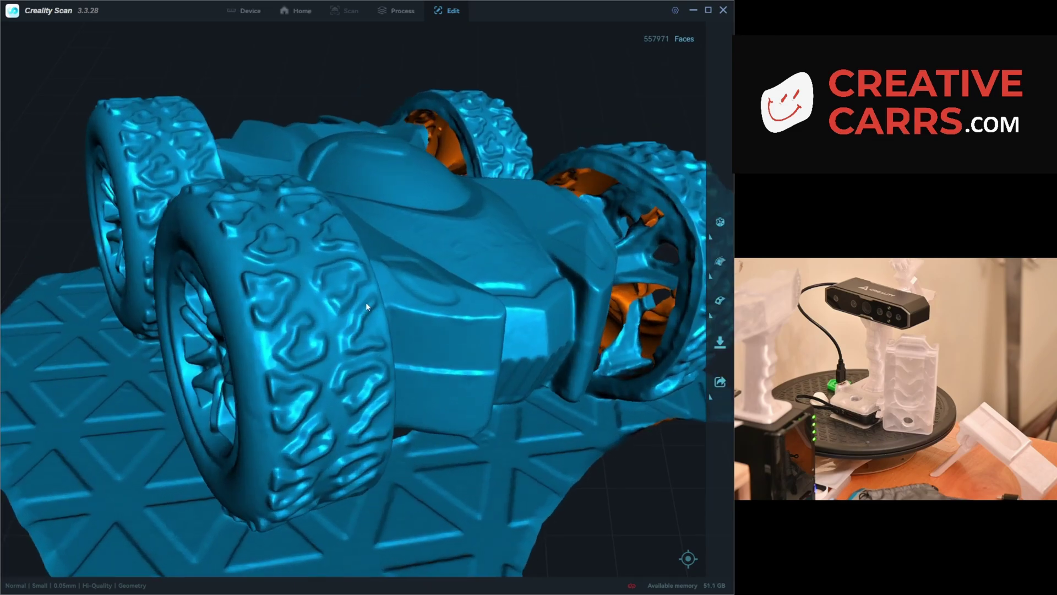
left_click_drag(365, 302, 341, 291)
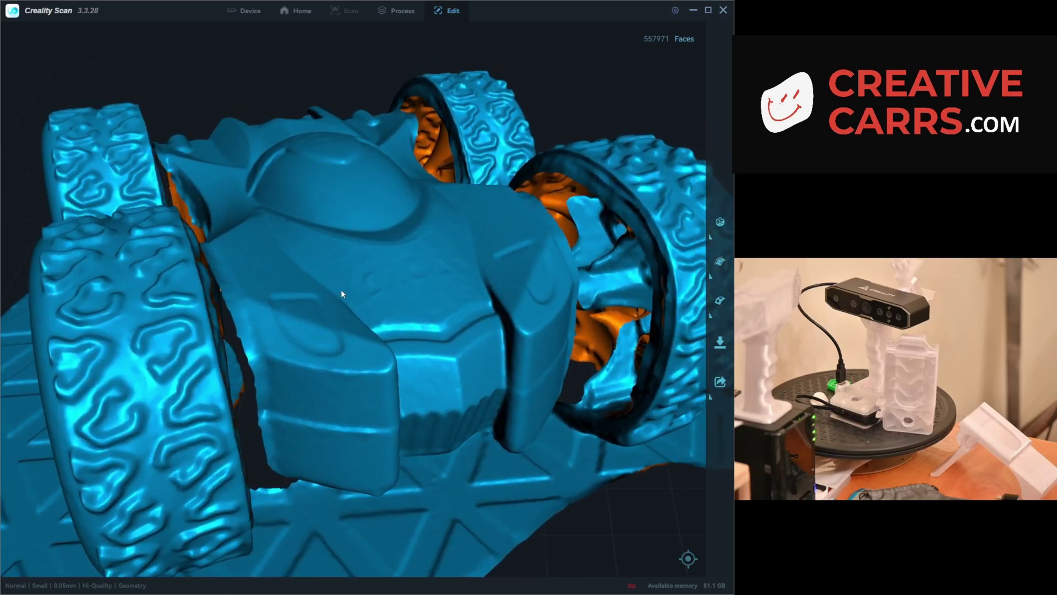
- Preview mesh smoothing at strengths 4 and 1, then discard it
left_click(720, 261)
left_click(531, 296)
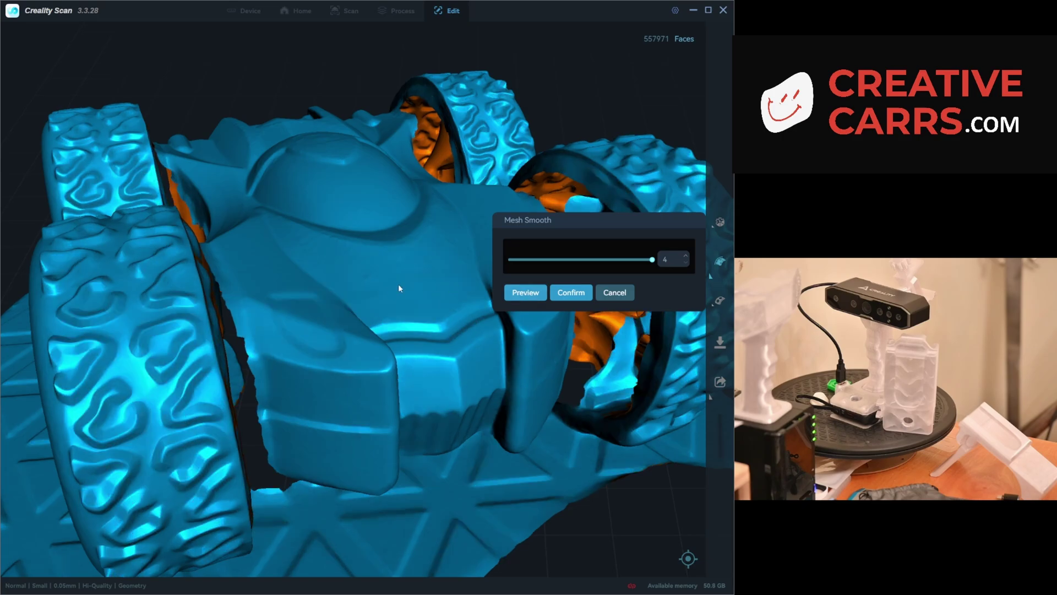
left_click(508, 259)
left_click(518, 293)
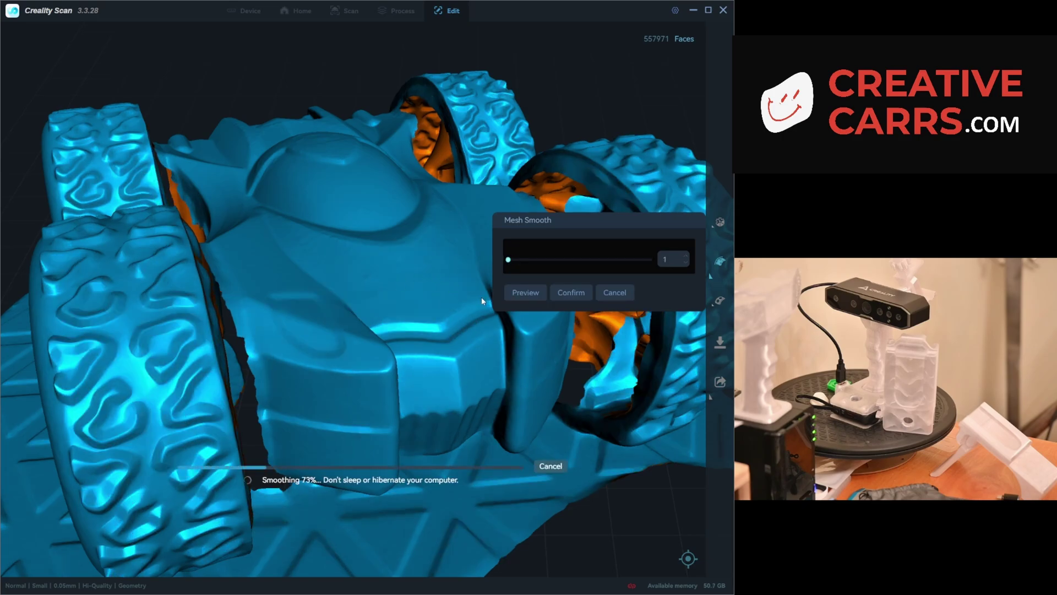
left_click(611, 292)
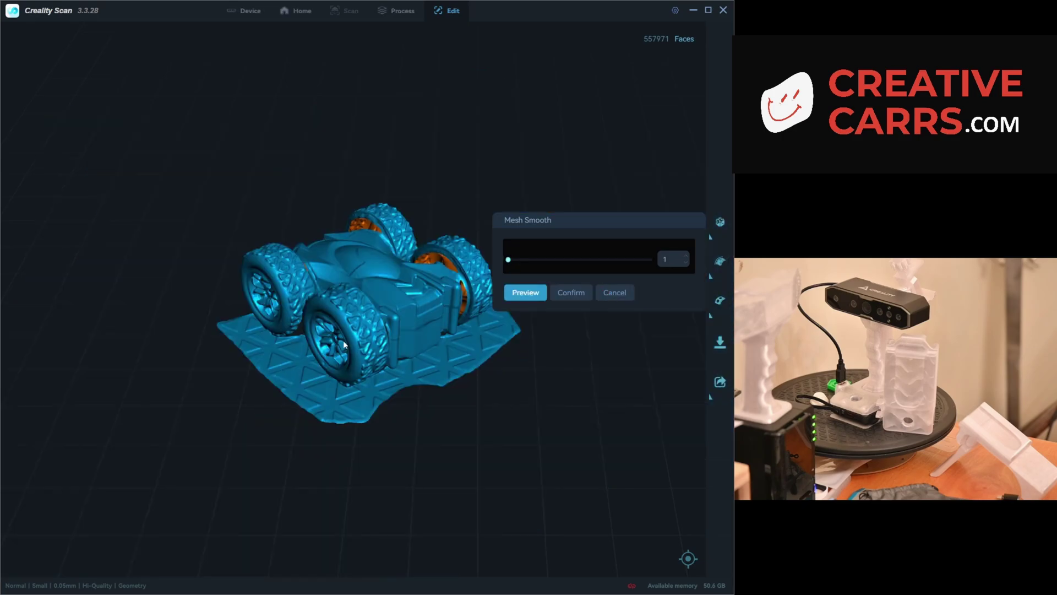
- Reopen smoothing and close it without applying, then return to Process
scroll(366, 408, "up", 8)
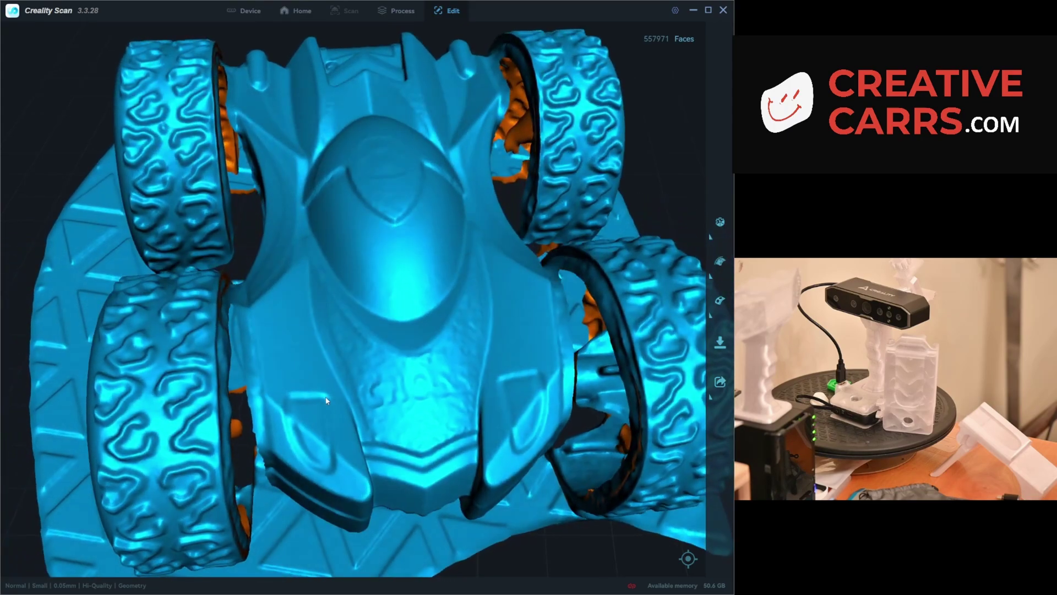
left_click_drag(327, 400, 639, 308)
left_click(721, 263)
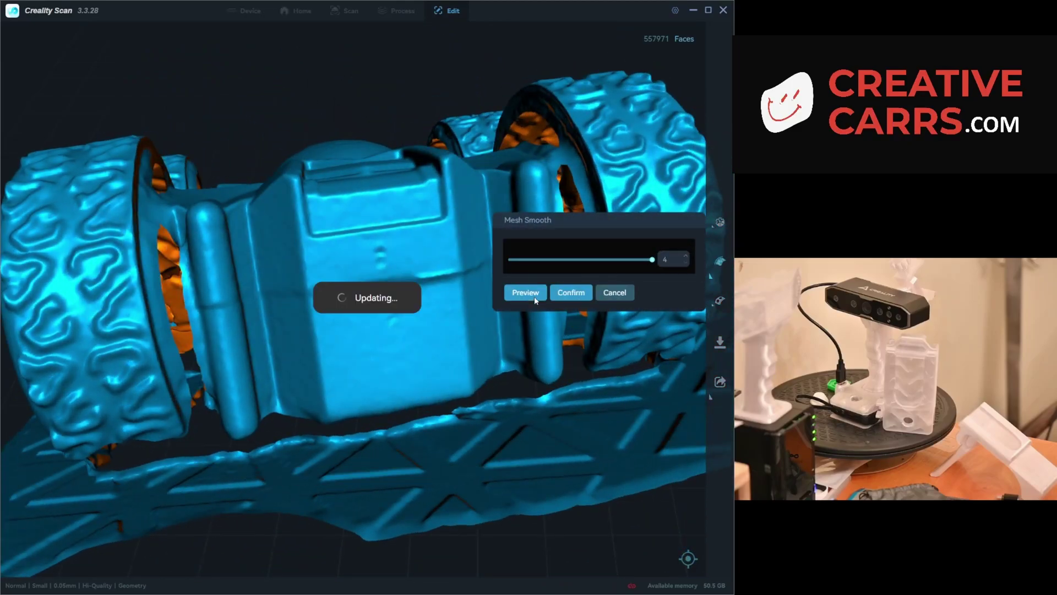
left_click_drag(448, 276, 652, 306)
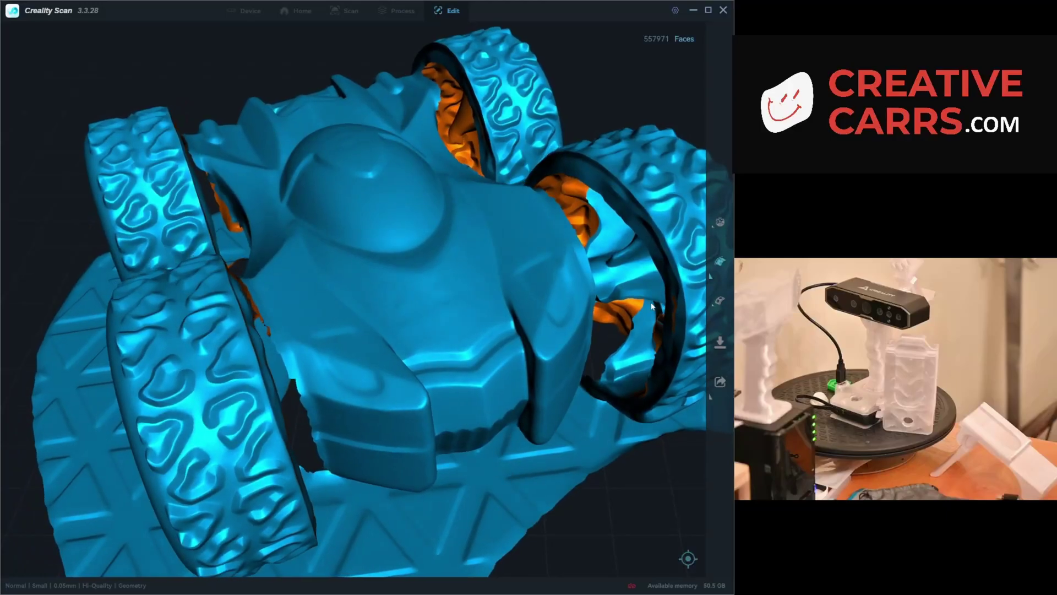
left_click(721, 262)
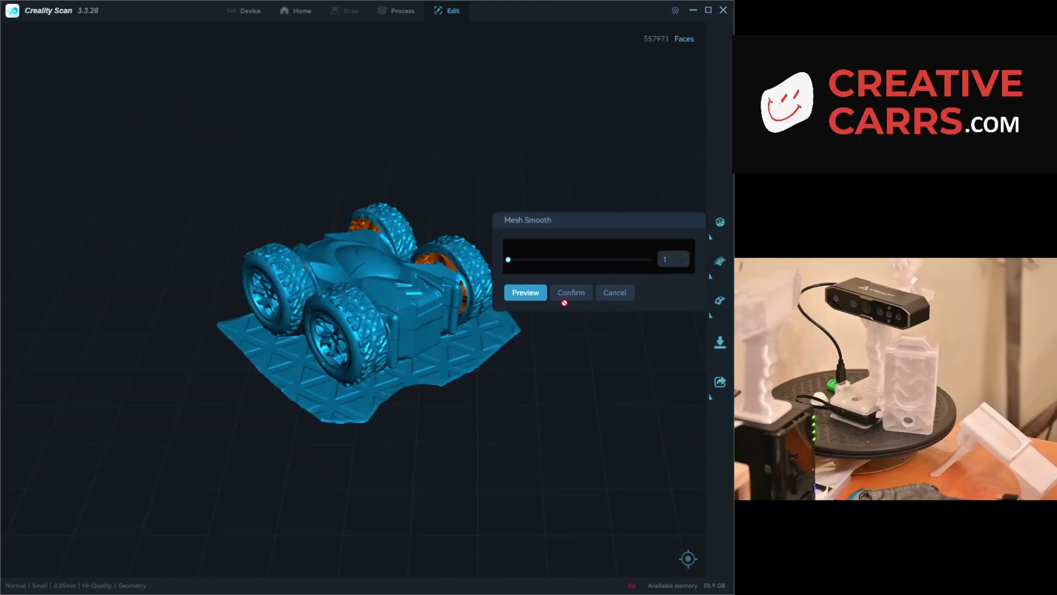
key("Escape")
left_click(401, 11)
scroll(401, 294, "up", 8)
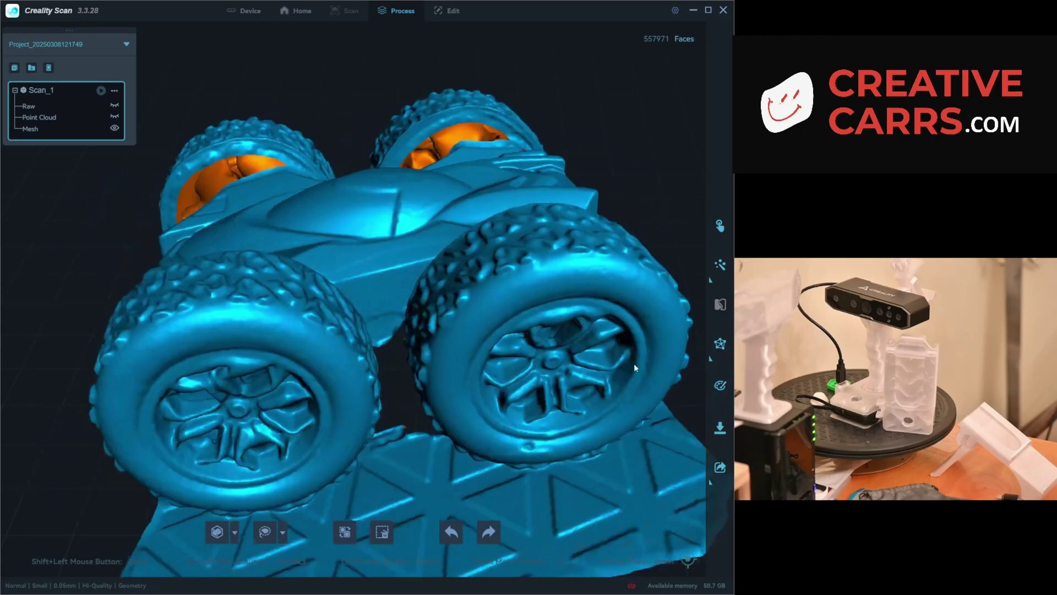
- Orbit the green colour-mapped car to inspect its texture from the front
left_click_drag(634, 367, 639, 404)
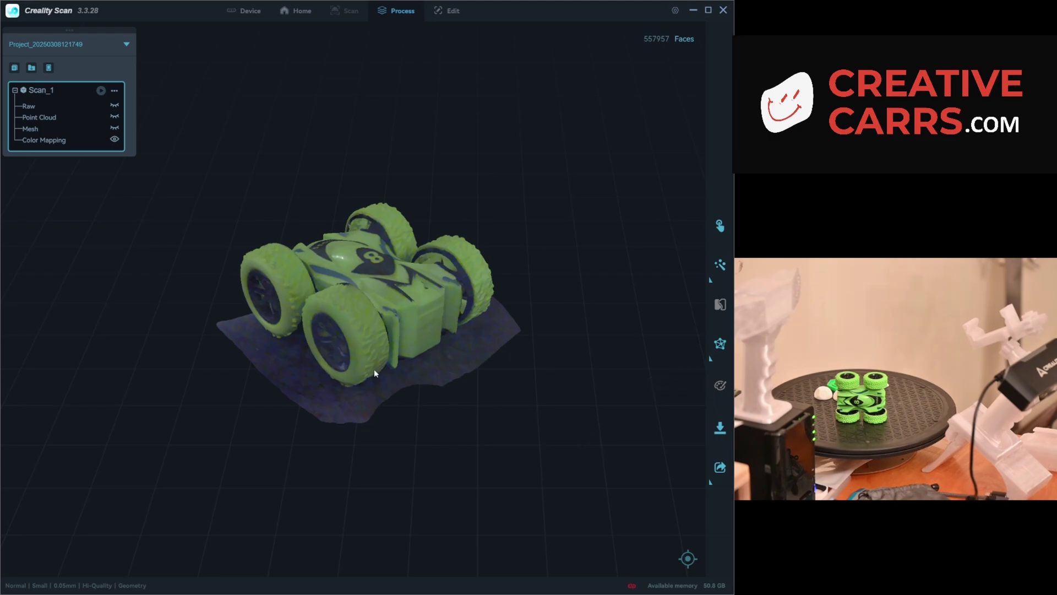
left_click_drag(374, 373, 338, 276)
scroll(342, 278, "up", 5)
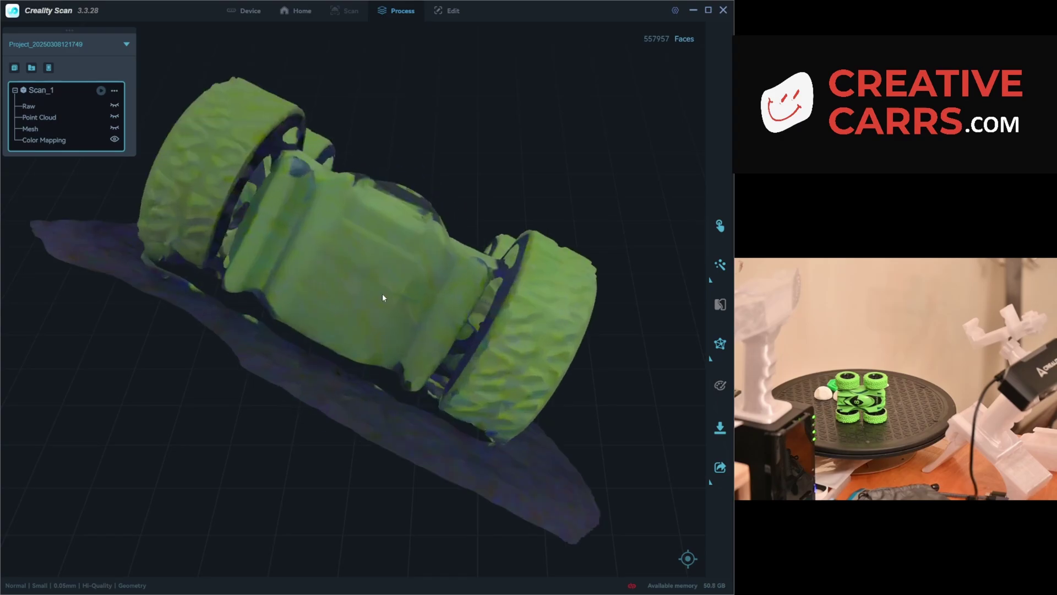
left_click_drag(414, 343, 426, 364)
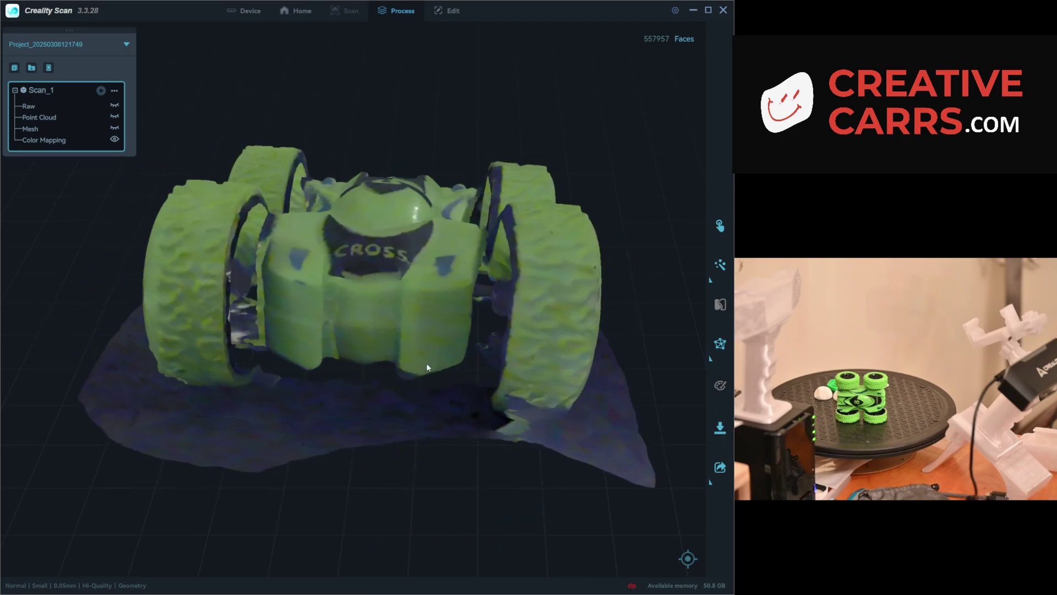
- Switch visibility between the plain Mesh and the Color Mapping layer to compare
left_click(114, 128)
scroll(406, 318, "up", 5)
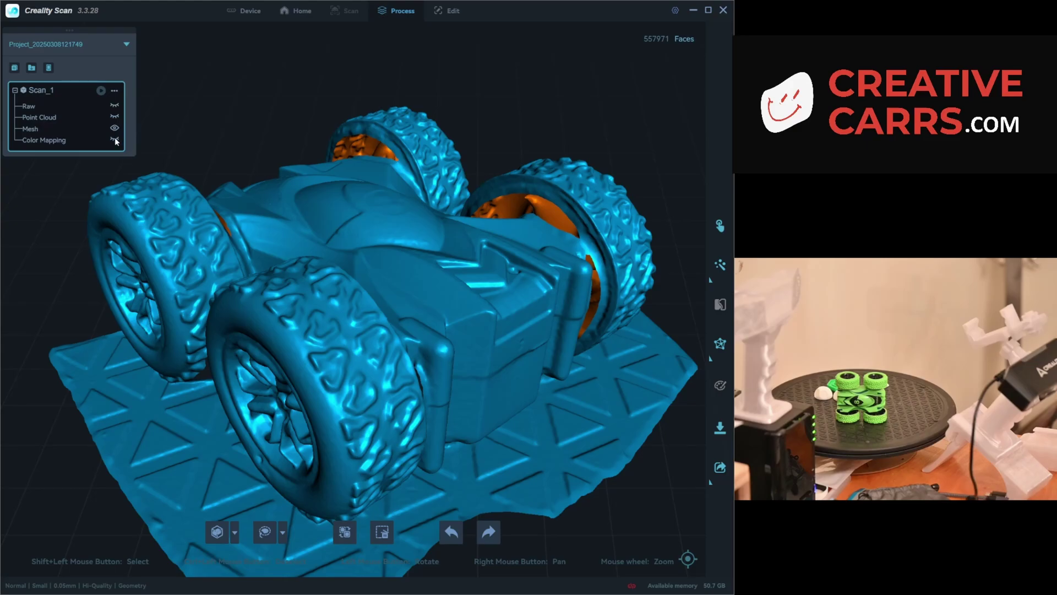
left_click(114, 140)
scroll(432, 324, "up", 2)
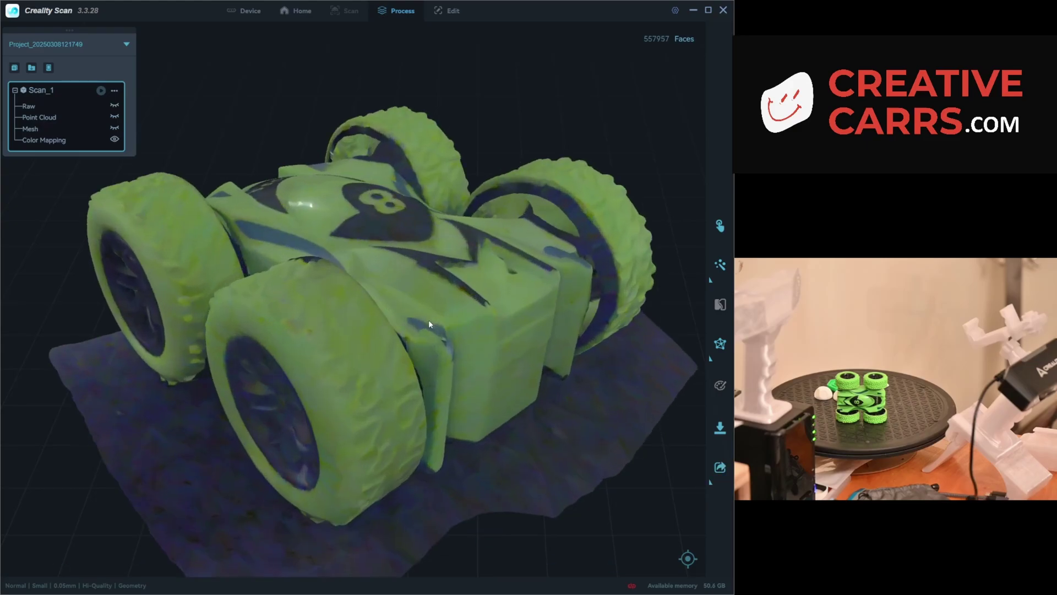